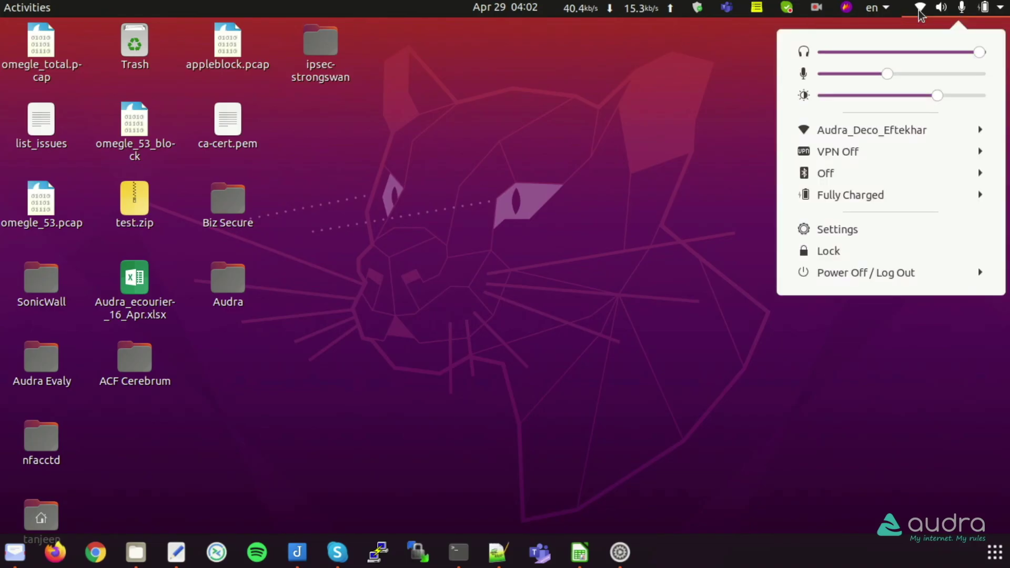
# Step: Join the laptop to the Audra Wi-Fi network with its password and confirm the connection
pyautogui.click(885, 132)
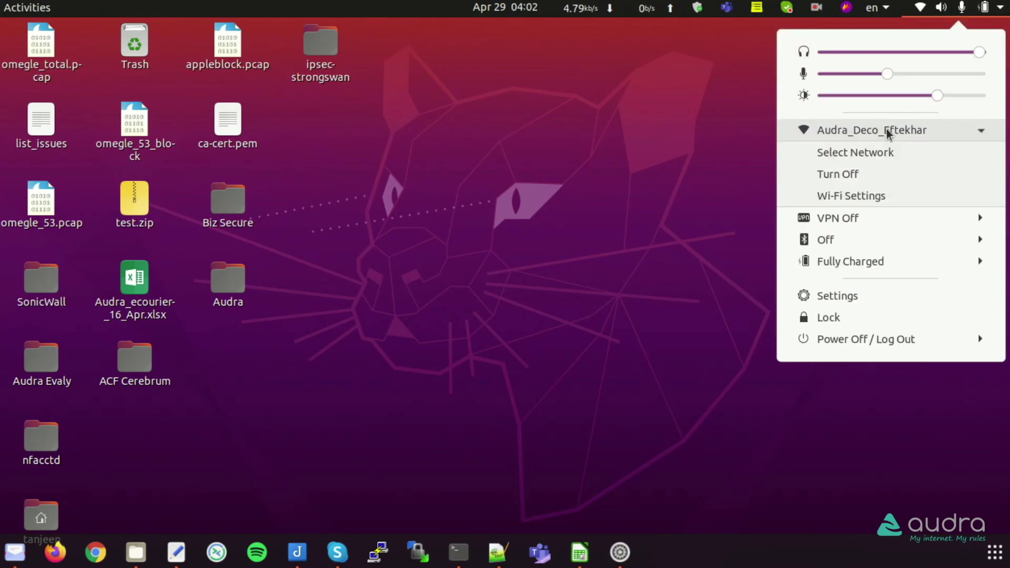
pyautogui.click(878, 158)
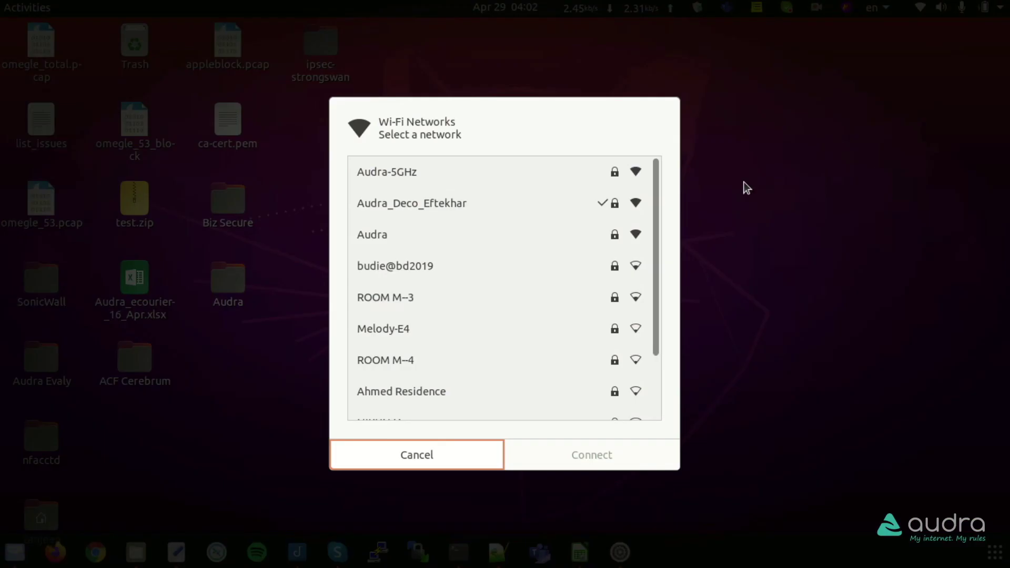
pyautogui.click(417, 245)
pyautogui.click(582, 453)
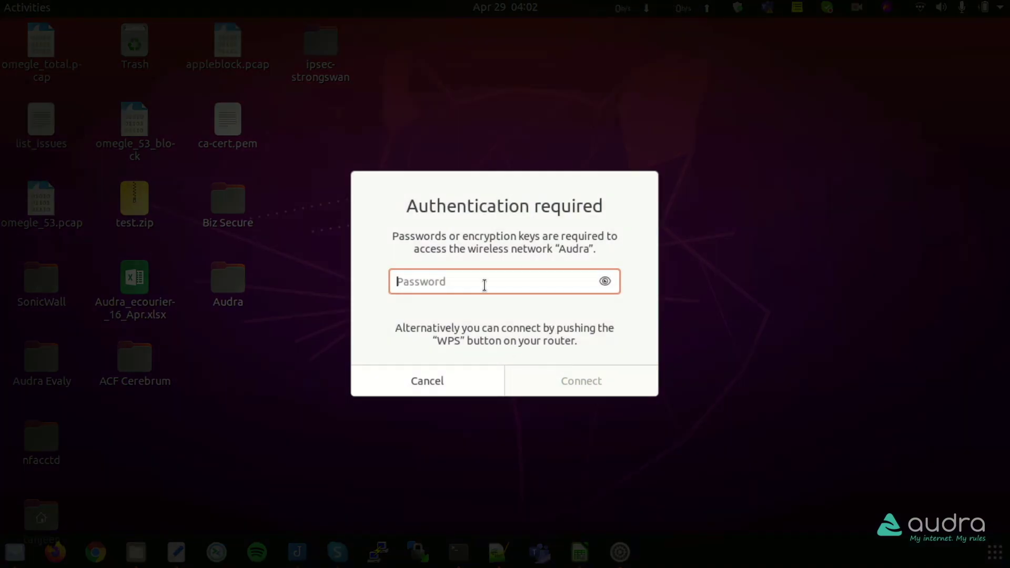
pyautogui.click(579, 379)
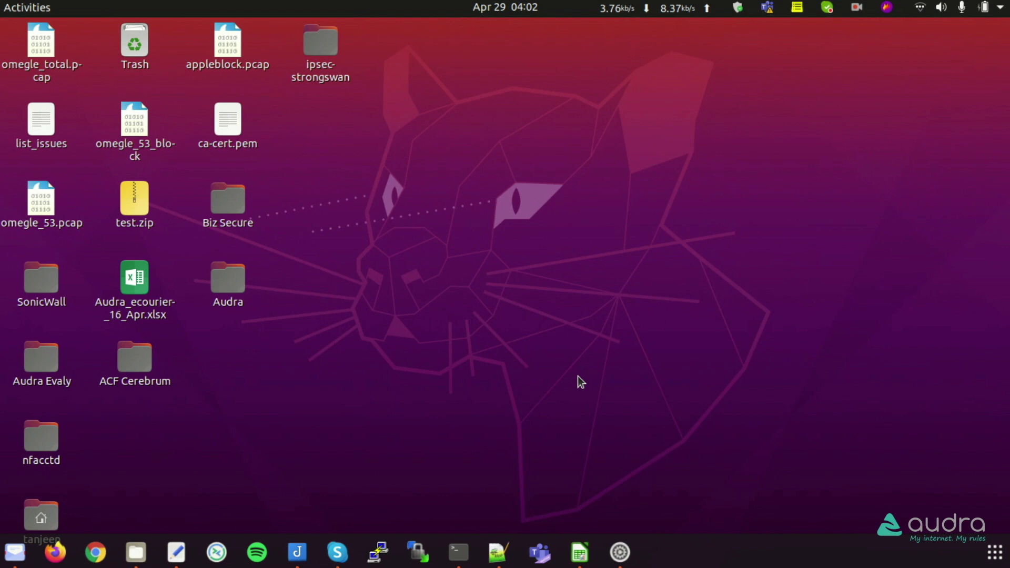
pyautogui.click(962, 8)
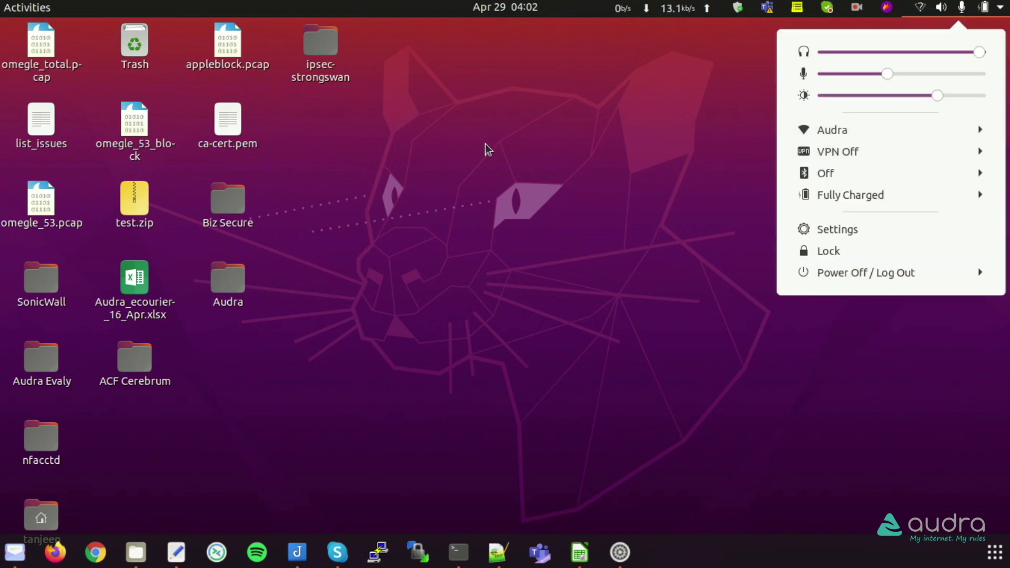
# Step: Launch Firefox and load the router admin page at 192.168.1.254
pyautogui.click(630, 122)
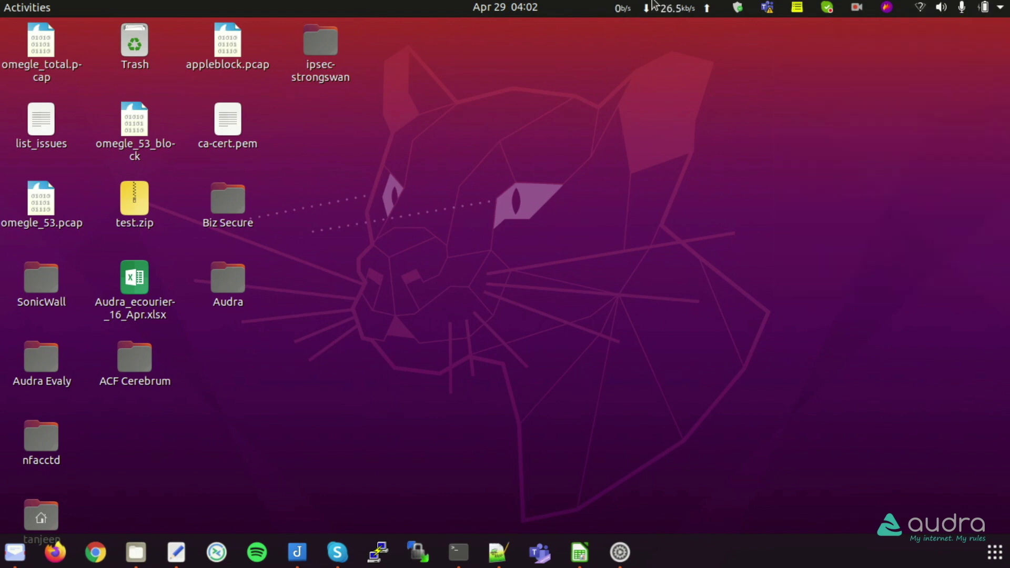
pyautogui.click(55, 552)
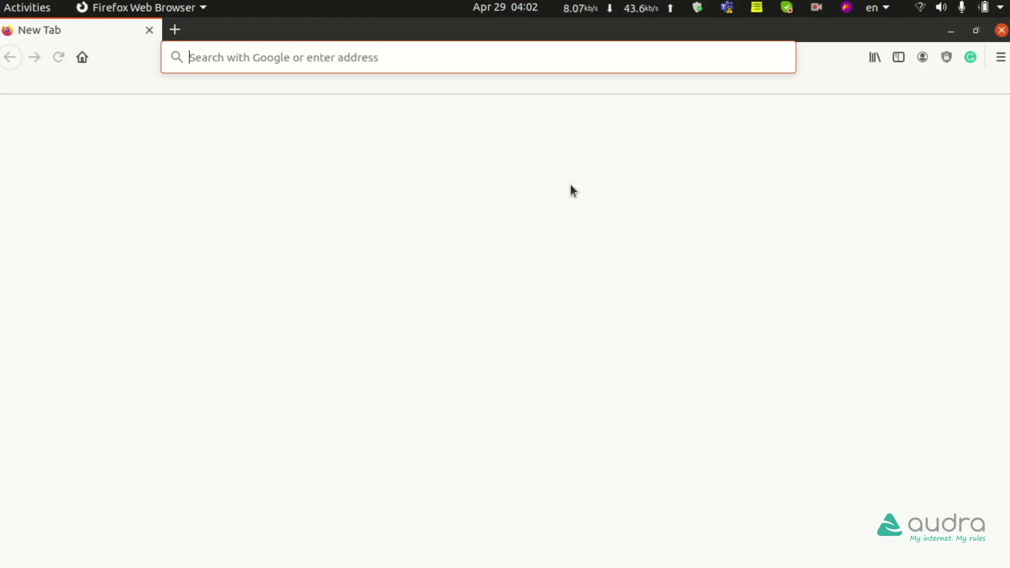
pyautogui.click(364, 55)
pyautogui.write('192.1')
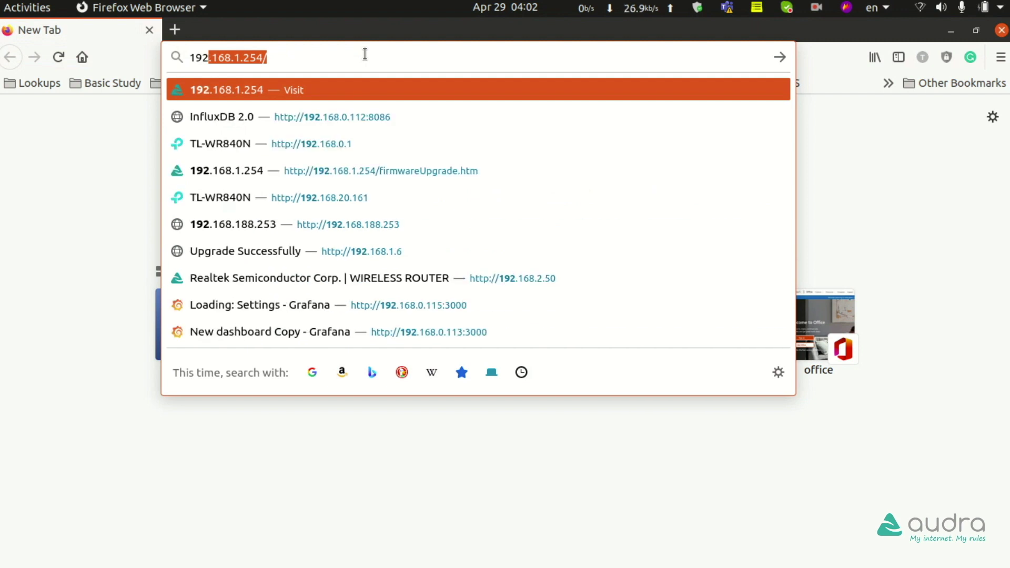
pyautogui.write('68.1')
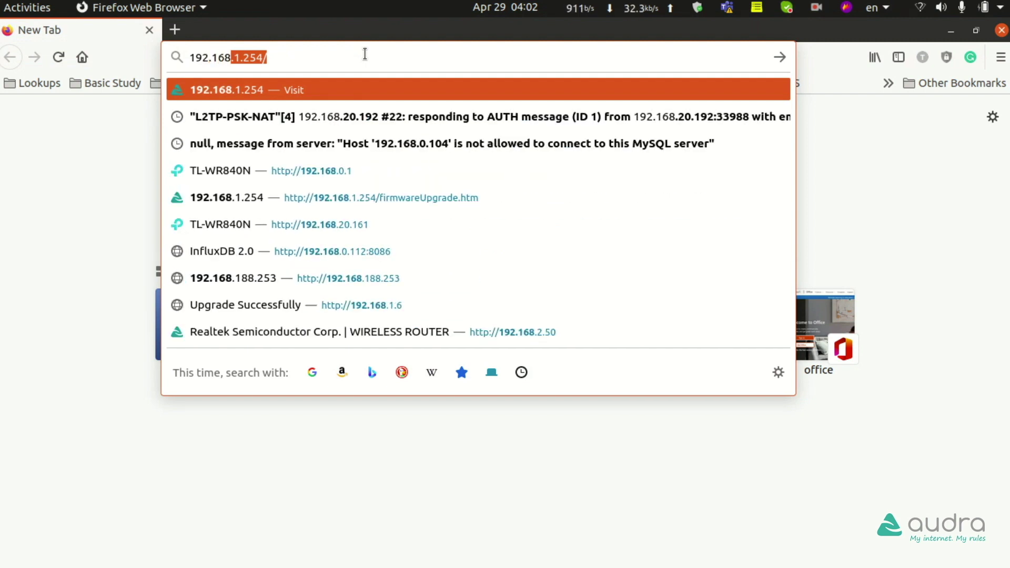
pyautogui.write('.254')
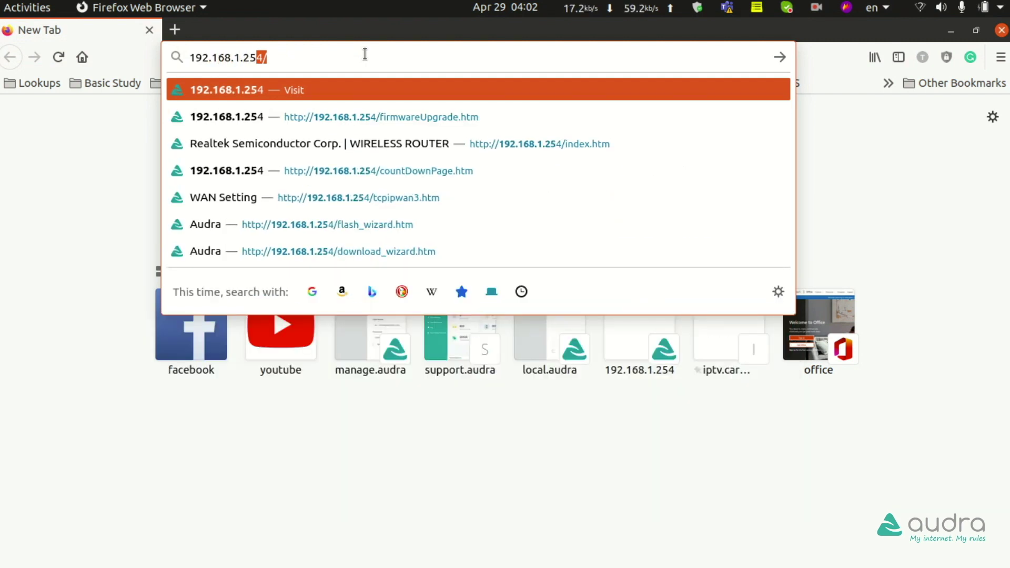
pyautogui.press('Return')
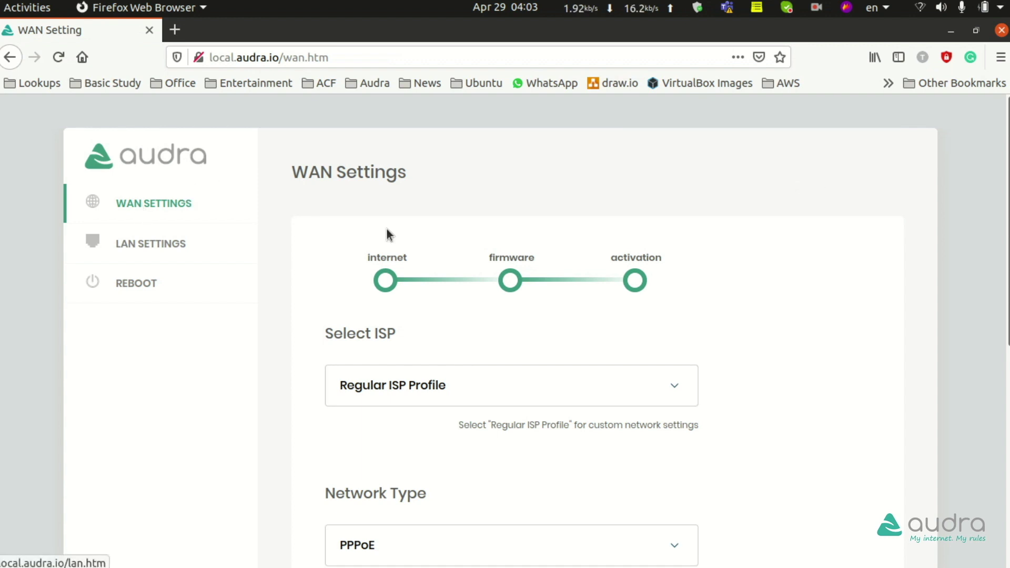
# Step: Set Select ISP to Regular ISP Profile on the WAN Settings page
pyautogui.scroll(-1, 756, 288)
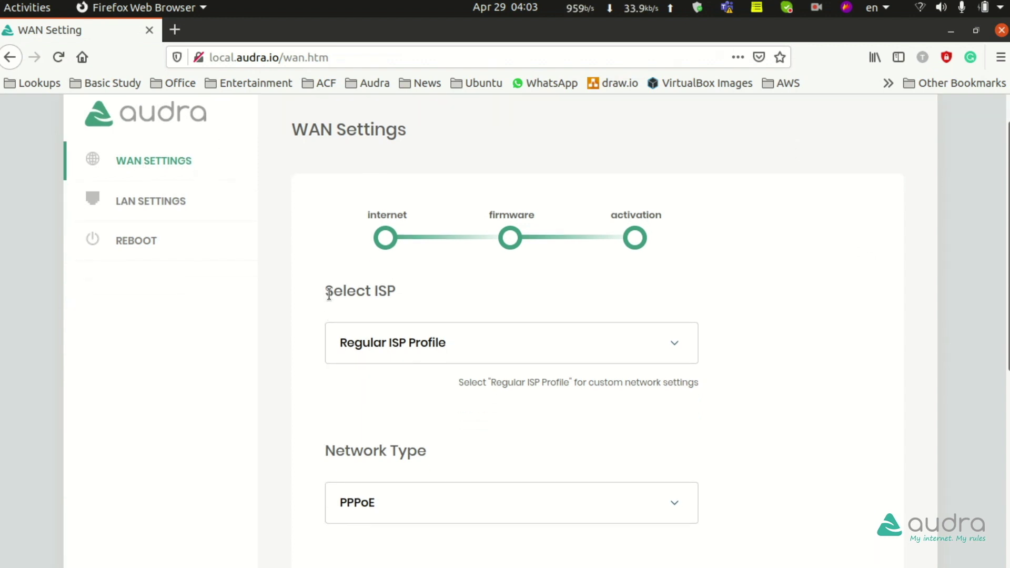
pyautogui.click(596, 334)
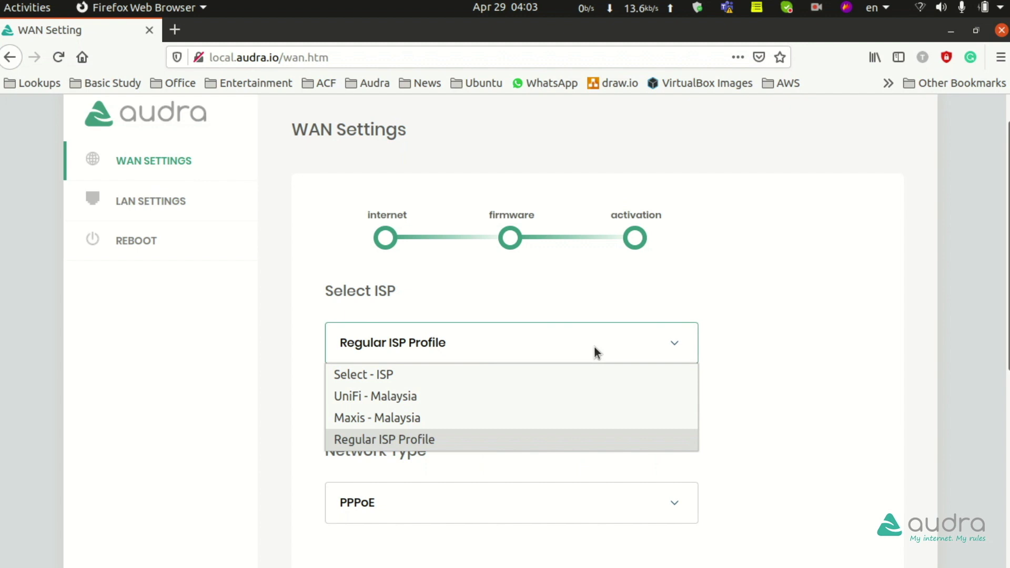
pyautogui.click(396, 437)
# Step: Switch Network Type to Static IP Address to reveal its address fields
pyautogui.scroll(-4, 804, 332)
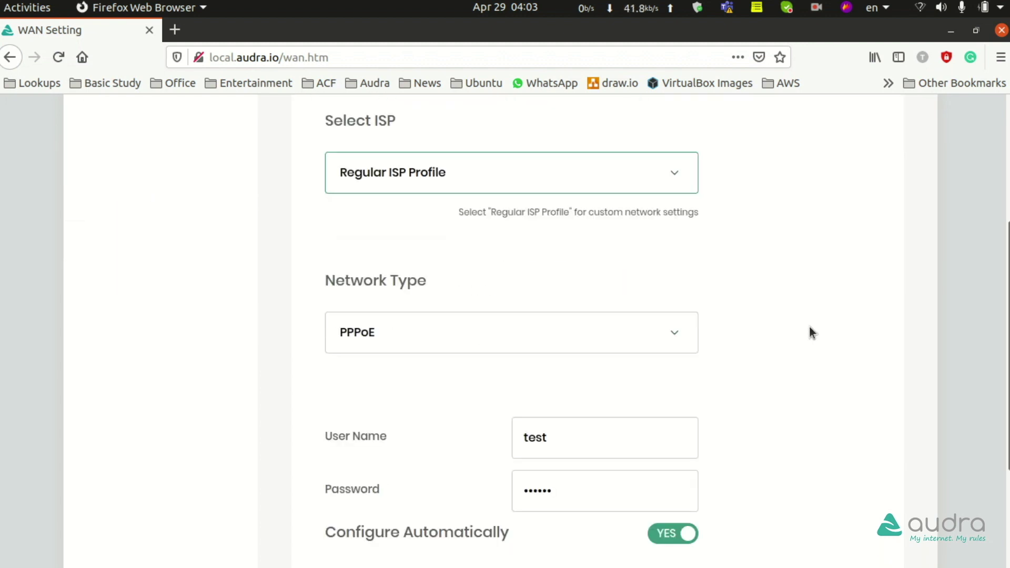
pyautogui.click(604, 333)
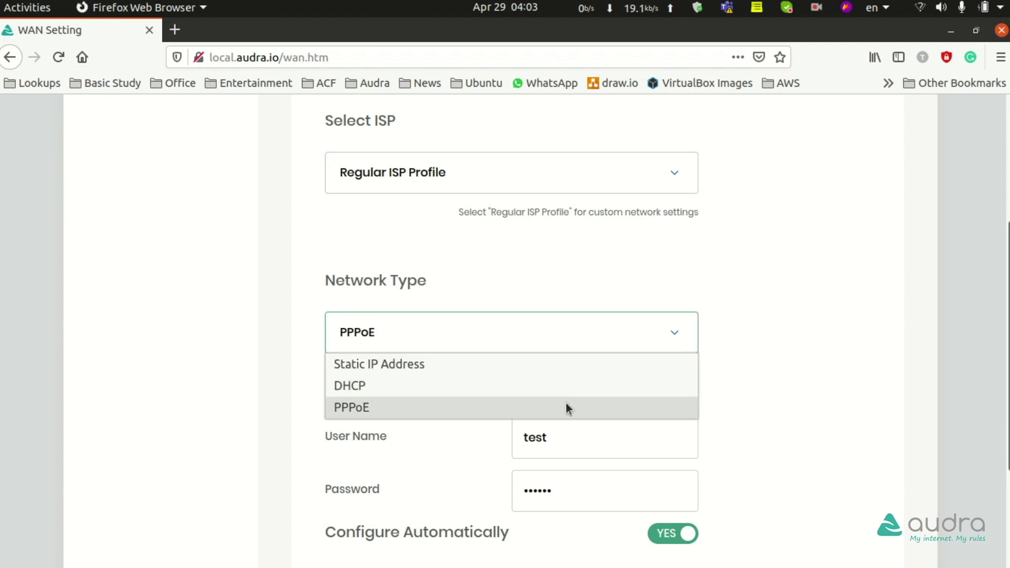
pyautogui.click(575, 366)
pyautogui.scroll(-3, 825, 290)
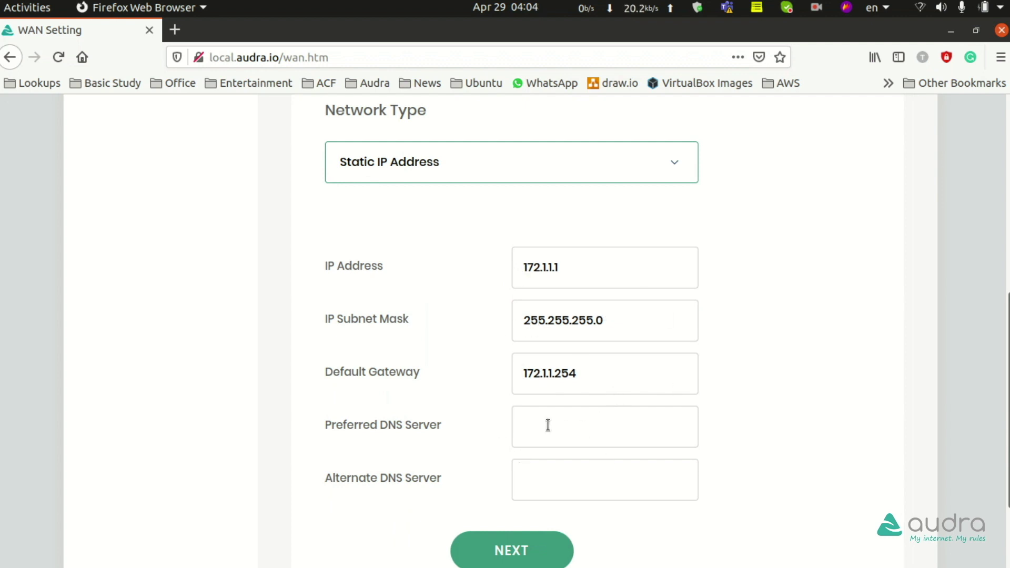
# Step: Visit the Preferred and Alternate DNS fields, then change Network Type to DHCP
pyautogui.scroll(-3, 559, 385)
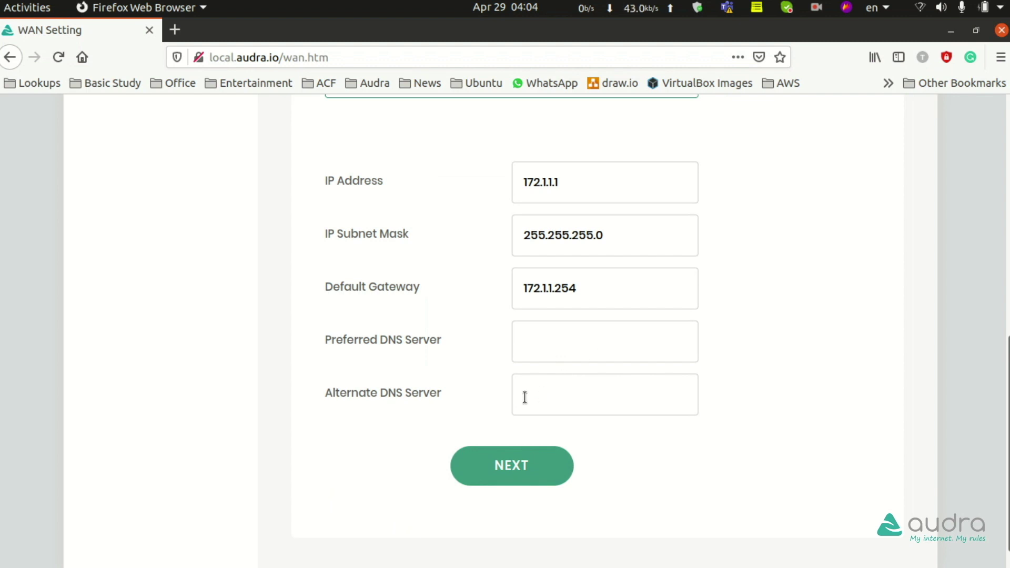
pyautogui.click(540, 342)
pyautogui.click(544, 387)
pyautogui.scroll(3, 579, 357)
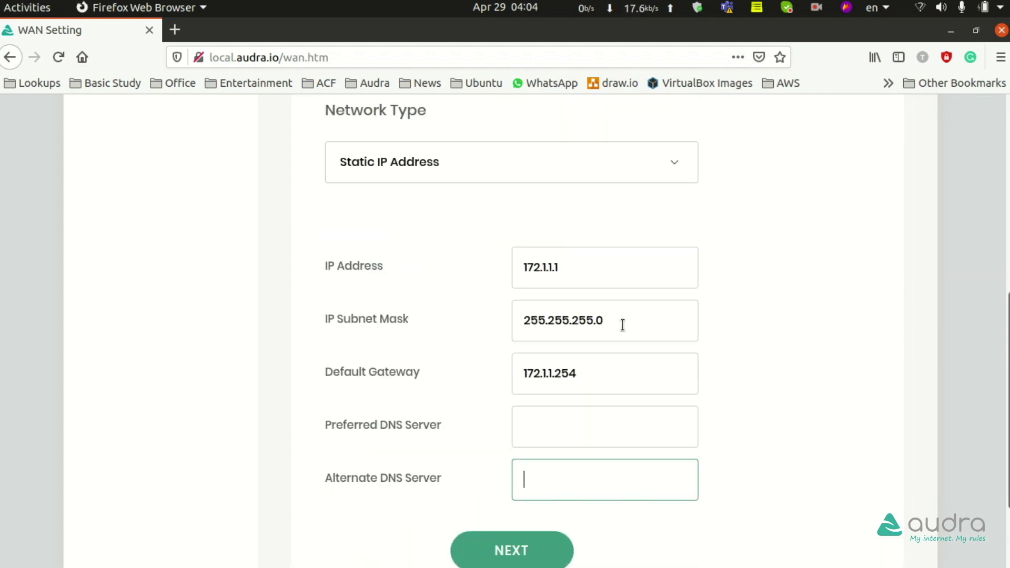
pyautogui.click(599, 166)
pyautogui.click(551, 223)
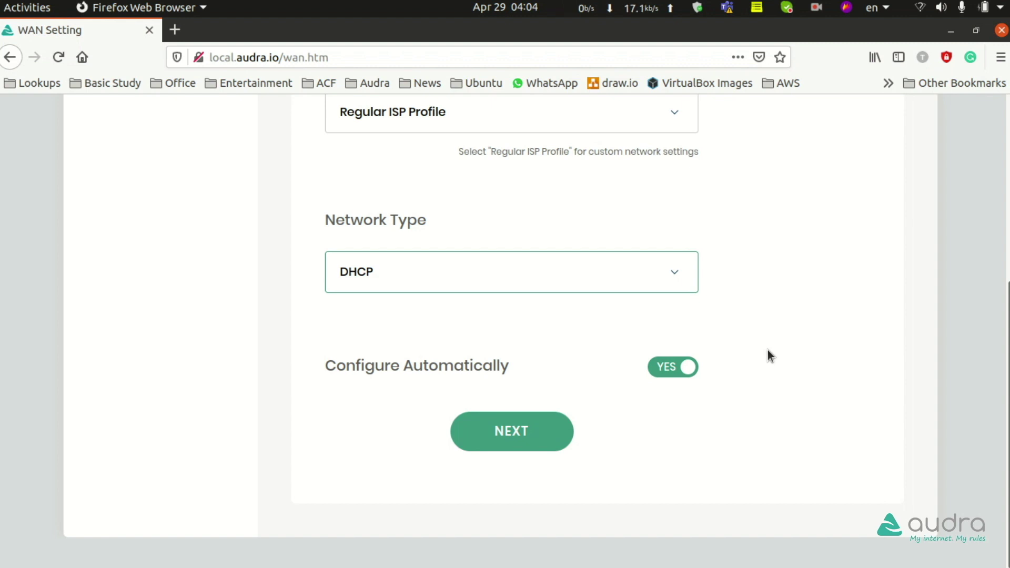
pyautogui.click(574, 281)
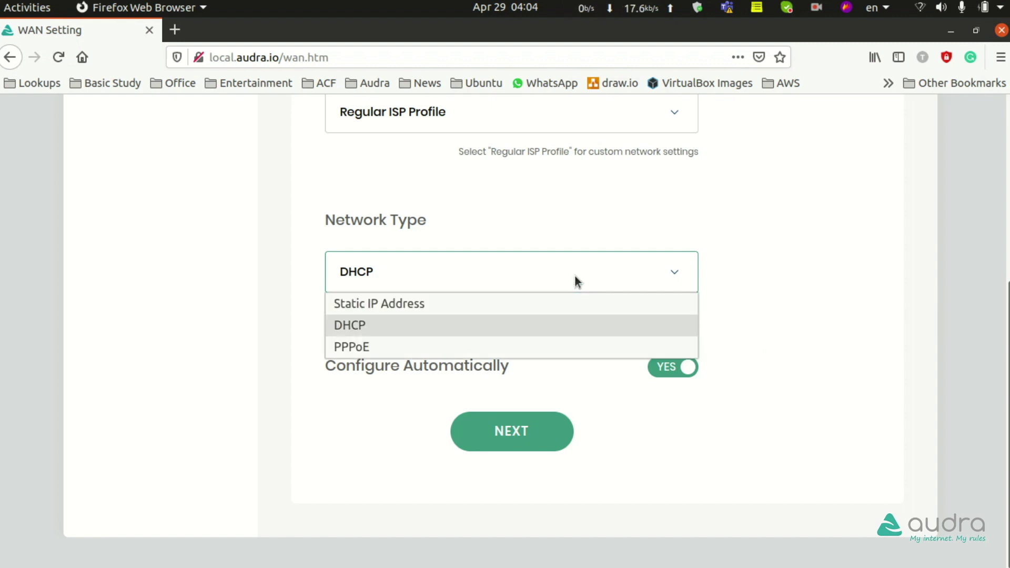
pyautogui.click(530, 347)
pyautogui.scroll(-3, 751, 285)
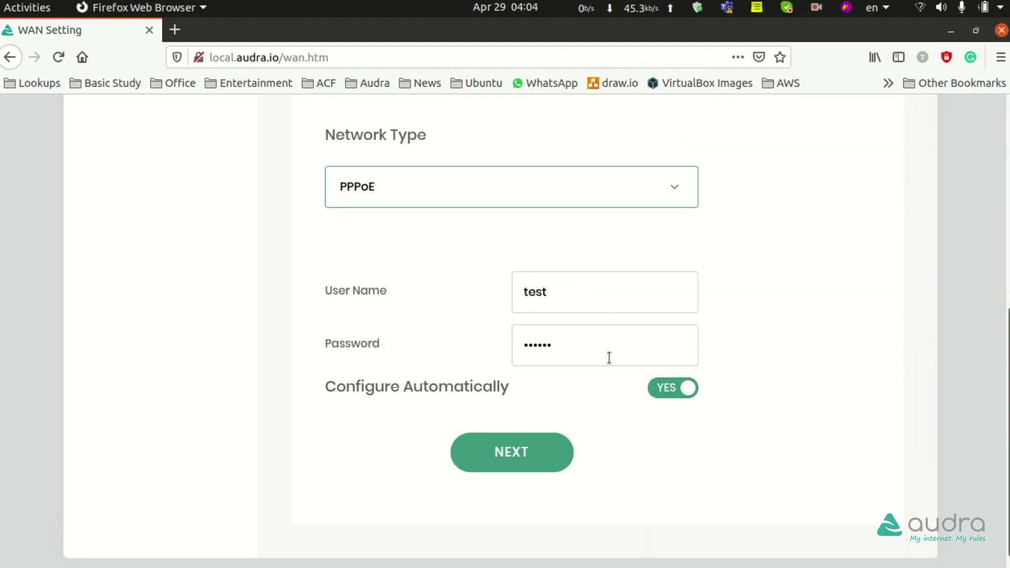
pyautogui.click(613, 182)
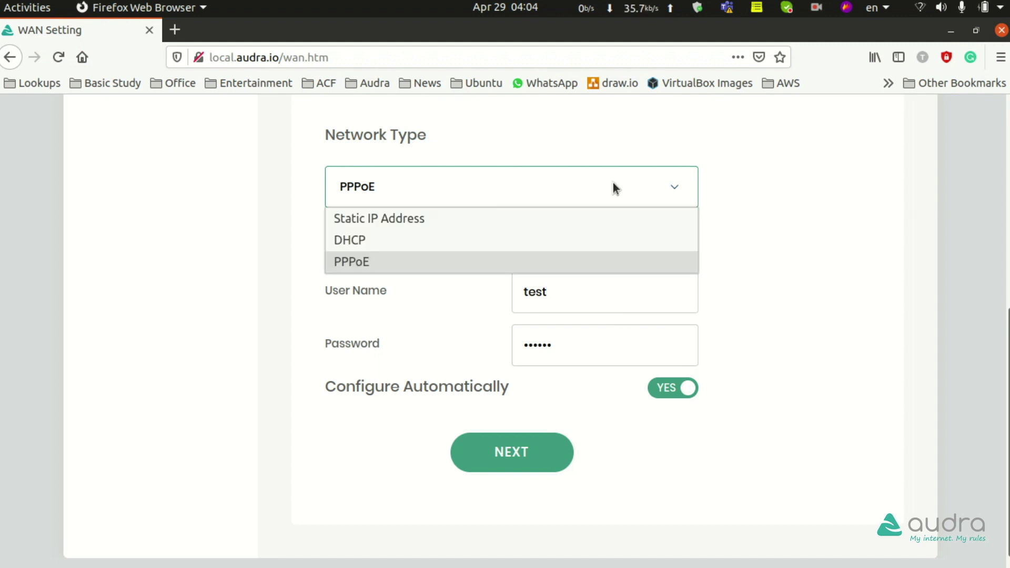
pyautogui.click(554, 236)
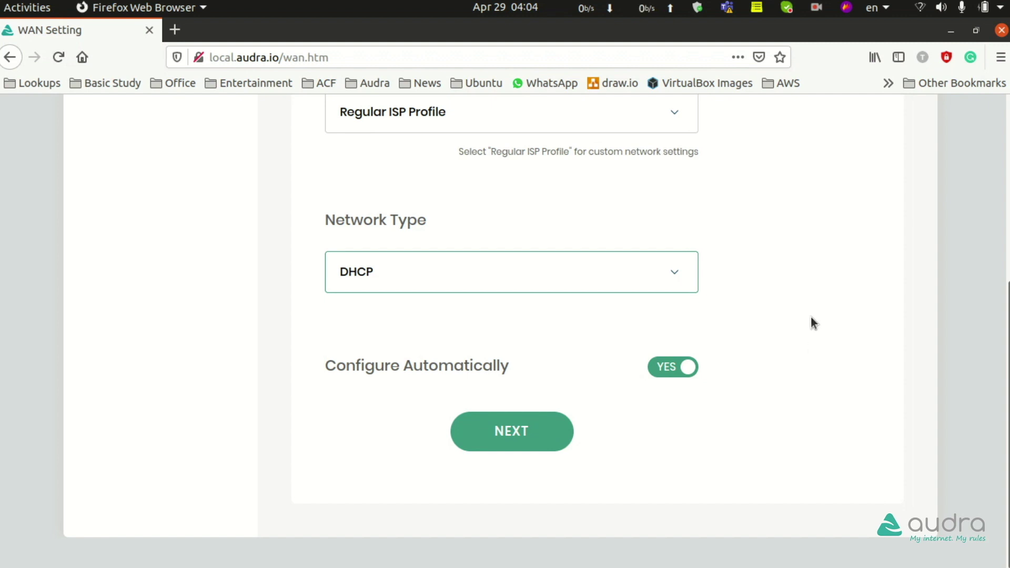
pyautogui.press('Tab')
pyautogui.press('space')
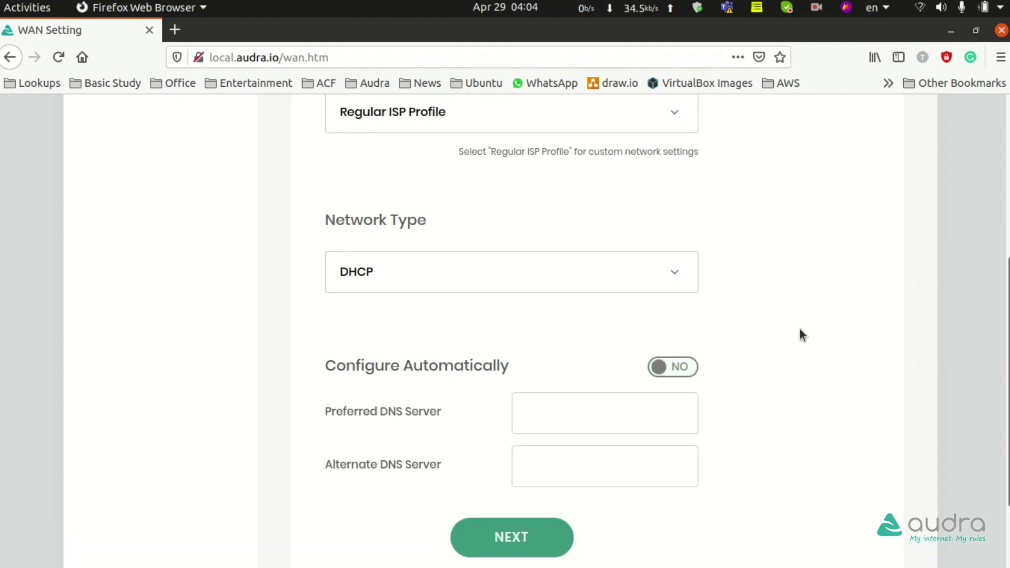
pyautogui.click(673, 368)
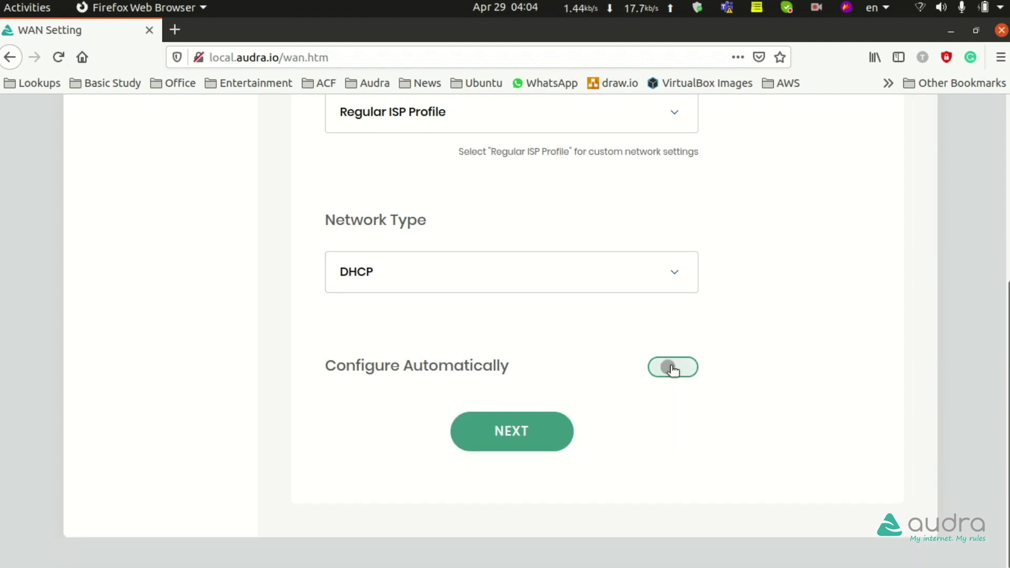
pyautogui.click(674, 368)
pyautogui.scroll(-2, 741, 343)
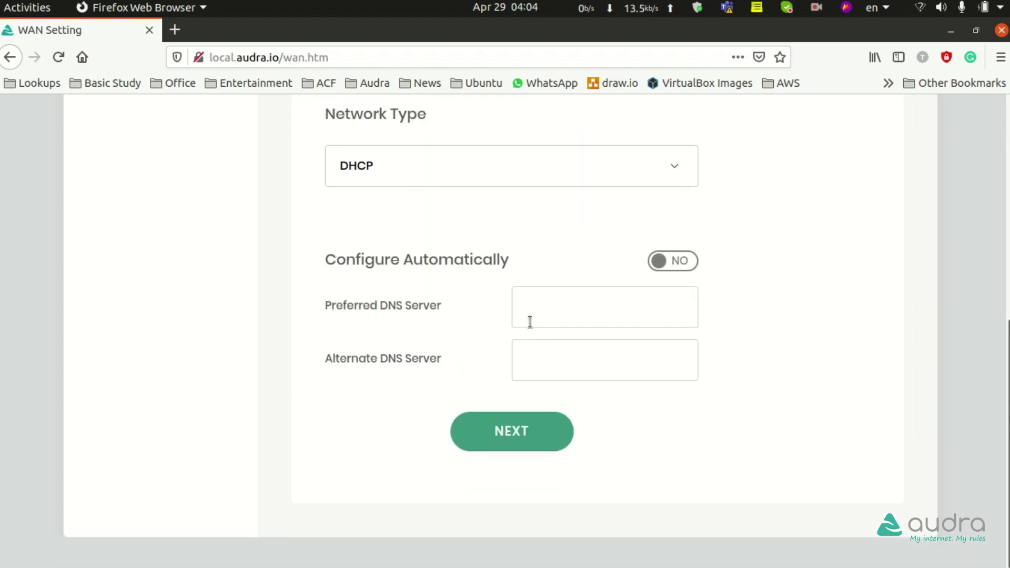
pyautogui.click(536, 299)
pyautogui.click(553, 352)
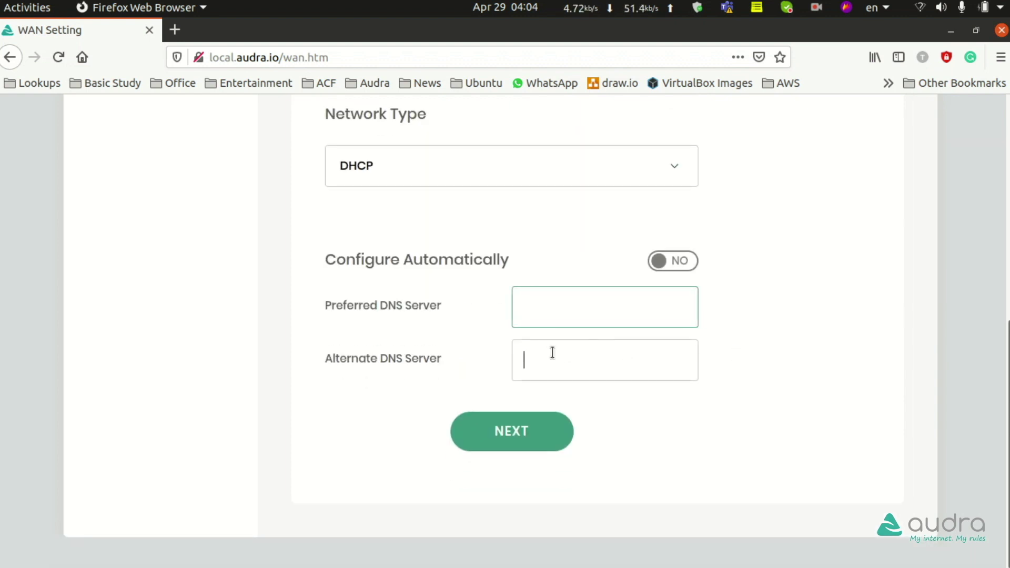
pyautogui.click(550, 309)
pyautogui.click(568, 372)
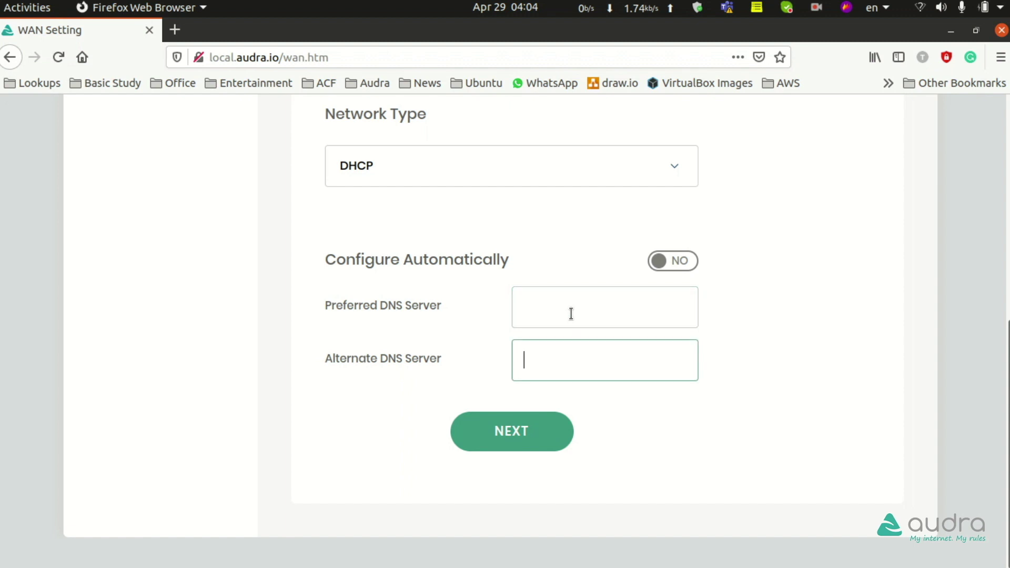
pyautogui.click(571, 310)
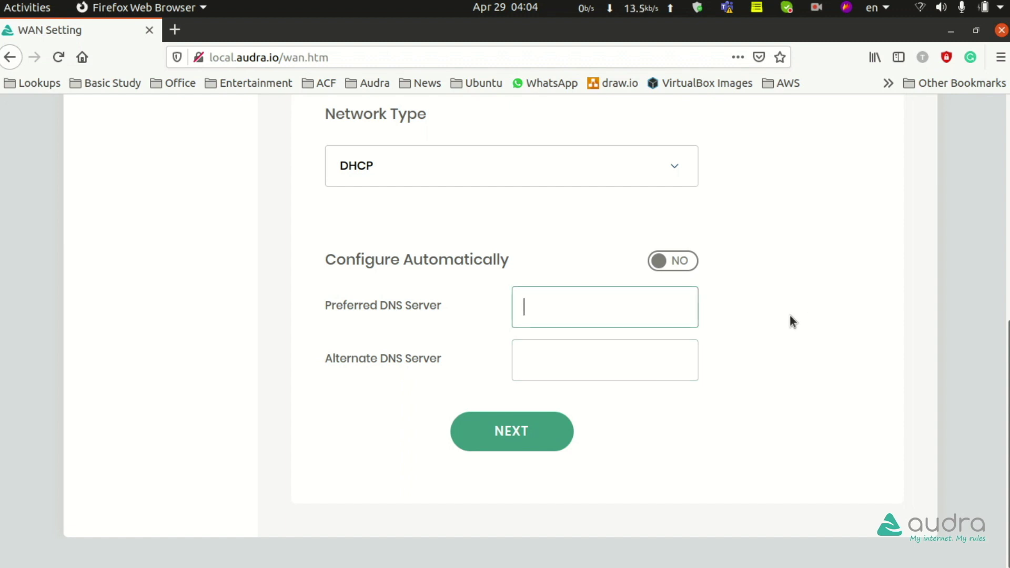
pyautogui.click(672, 262)
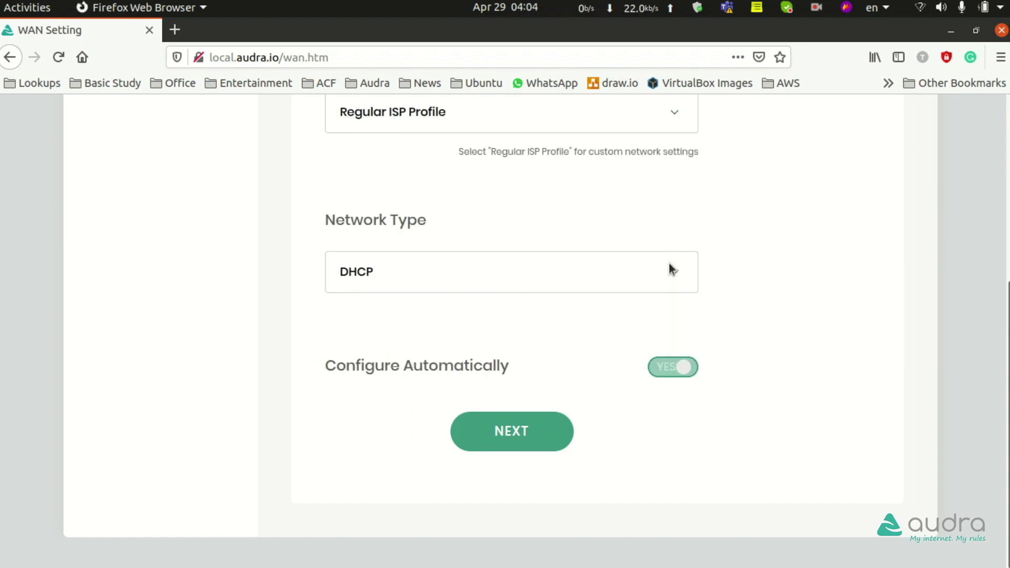
pyautogui.click(551, 442)
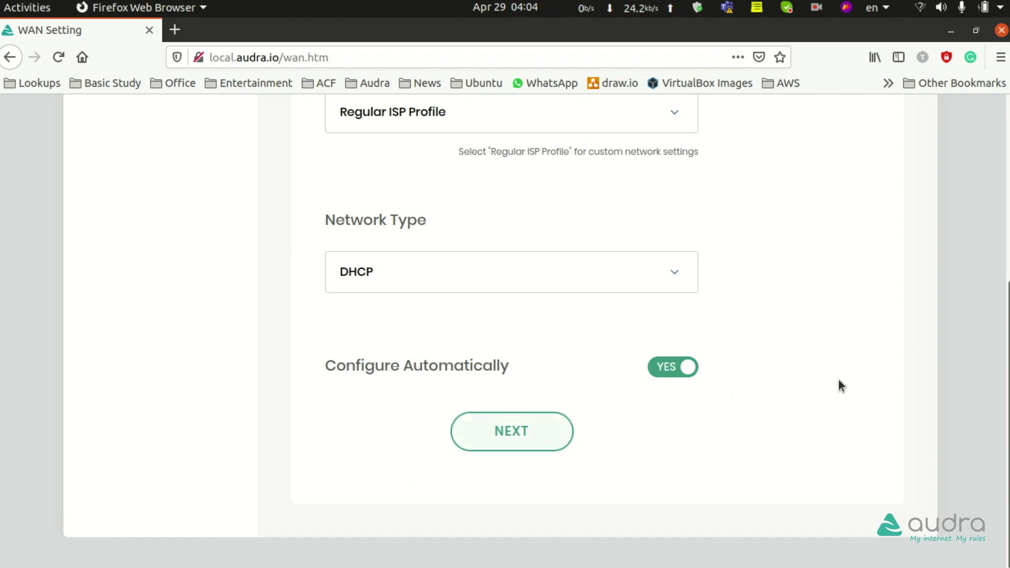